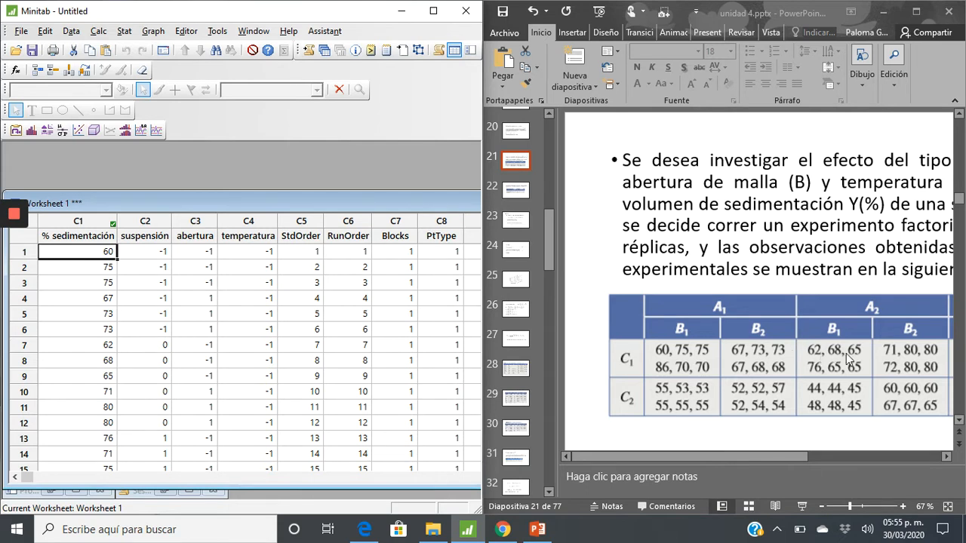
Compare the coded levels in the suspensión column with the A1, A2 and A3 groups in the slide's data table
left_click(154, 239)
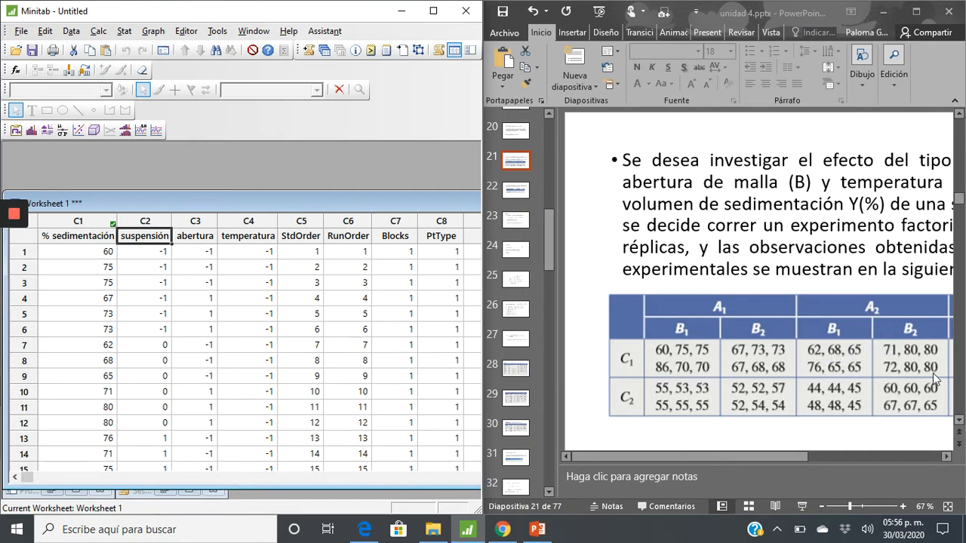
left_click(946, 457)
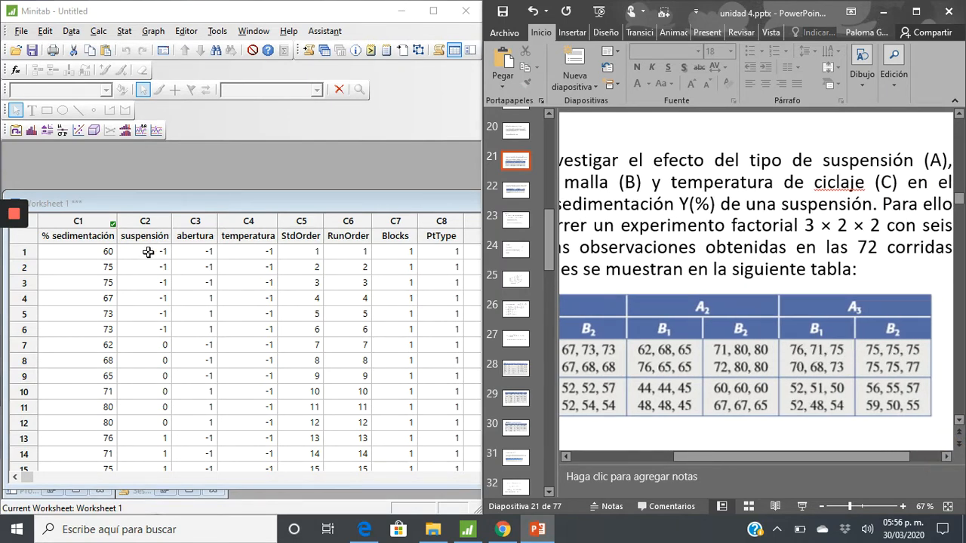
left_click_drag(149, 252, 142, 427)
scroll(141, 427, "down", 2)
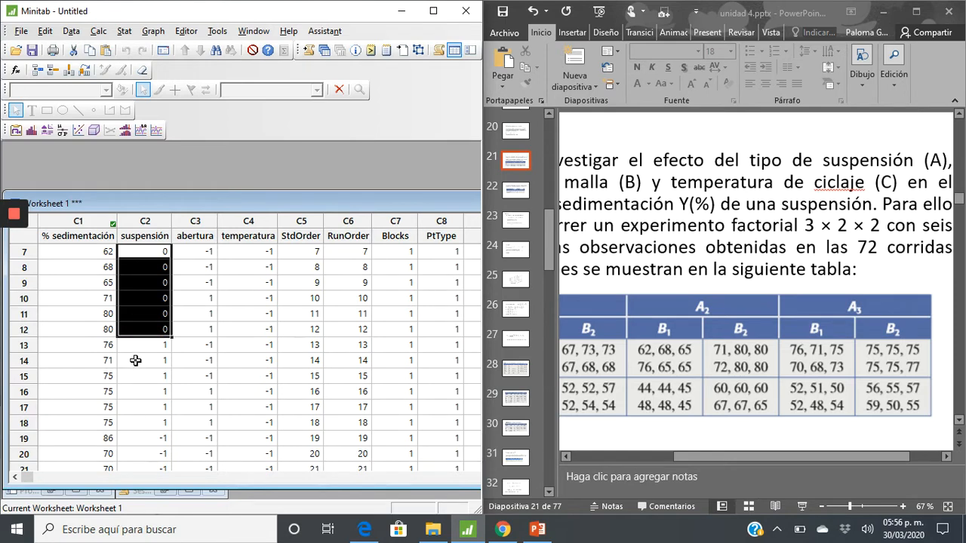
left_click_drag(136, 345, 137, 405)
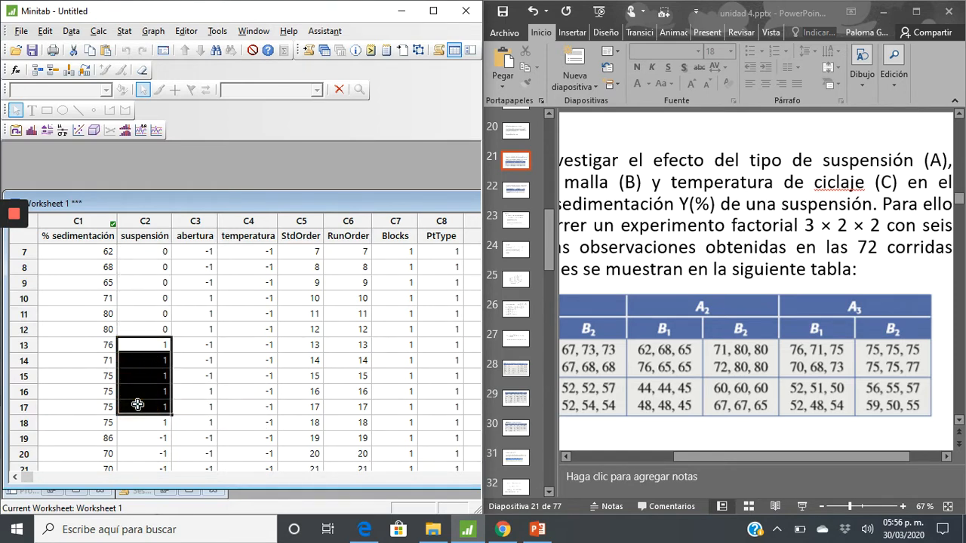
scroll(138, 406, "down", 13)
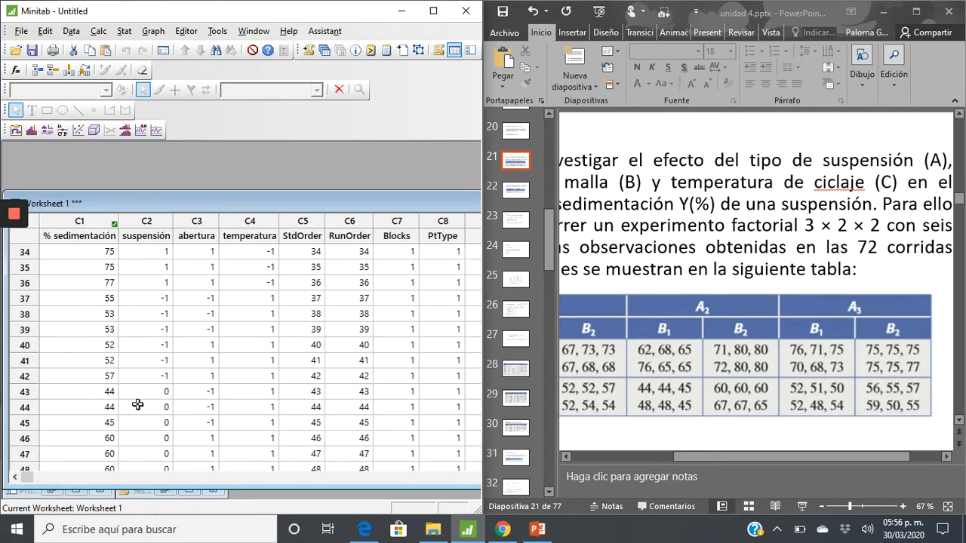
scroll(137, 405, "up", 15)
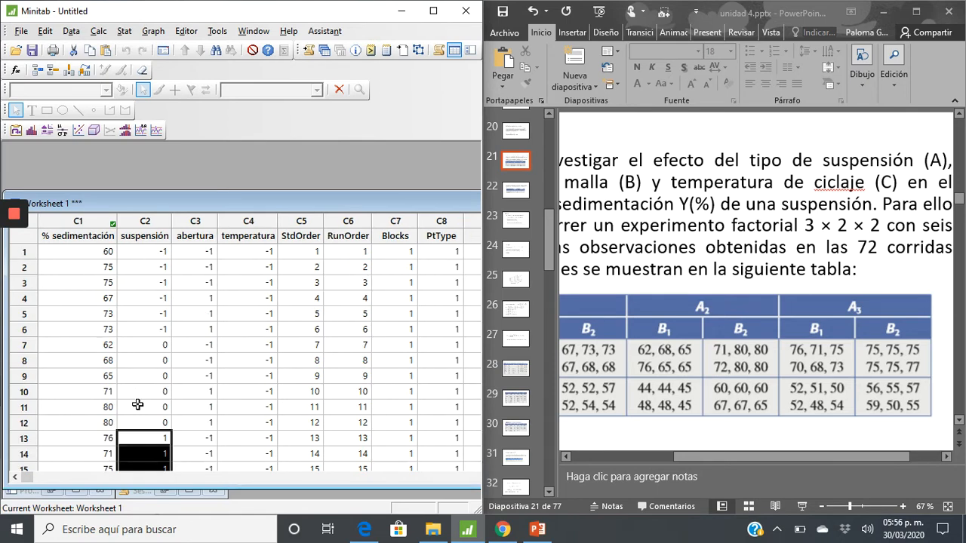
Review the coded levels in the abertura and temperatura columns against factors B and C in the slide's table
left_click(211, 237)
left_click(637, 338)
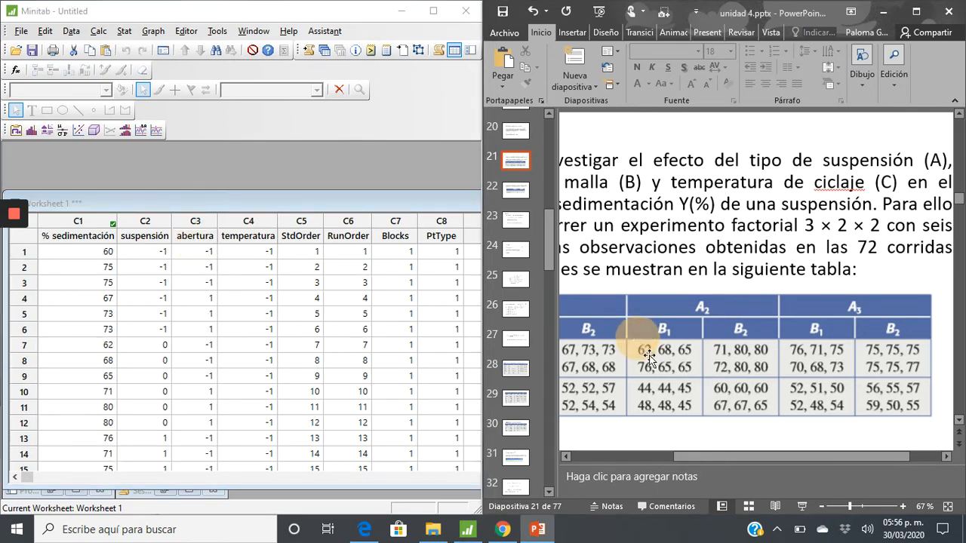
left_click(567, 458)
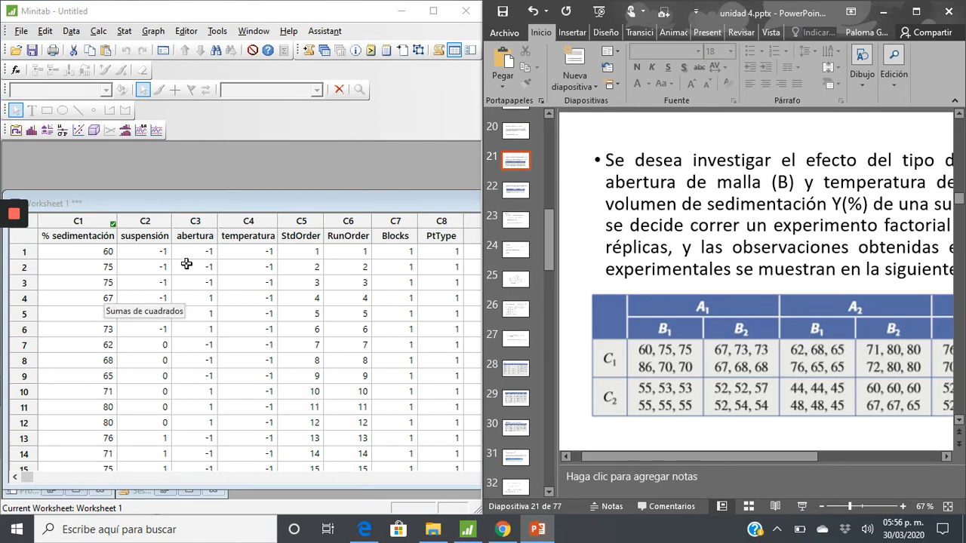
left_click_drag(187, 252, 191, 437)
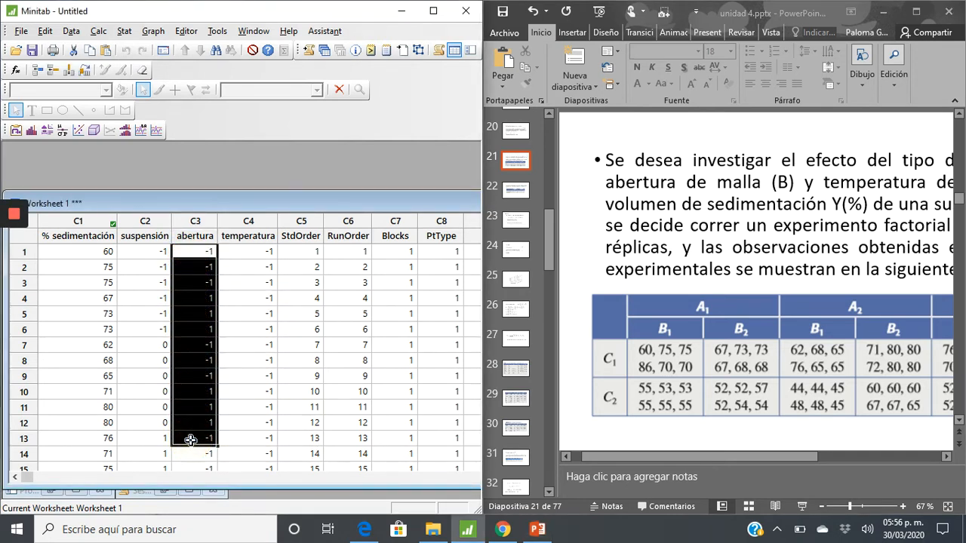
left_click(260, 269)
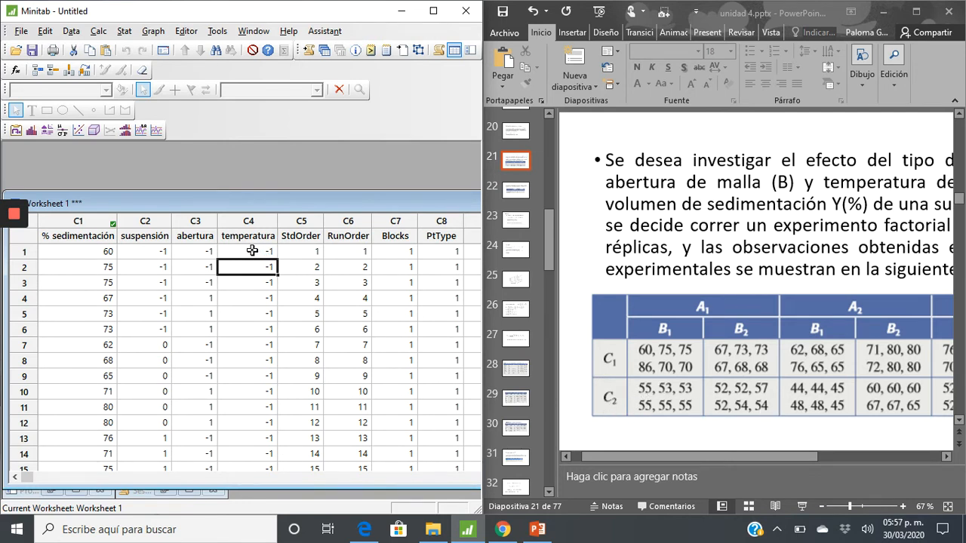
left_click_drag(252, 251, 237, 393)
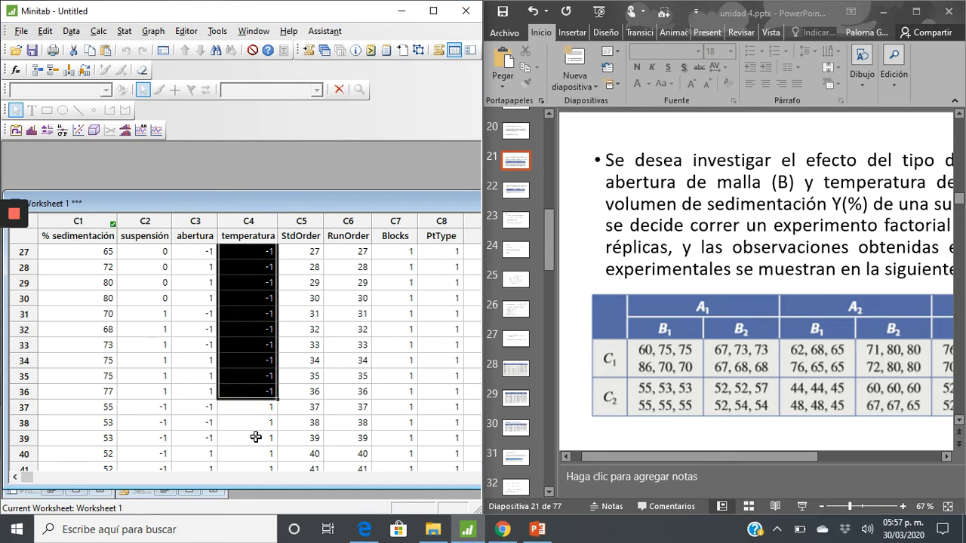
scroll(256, 437, "down", 13)
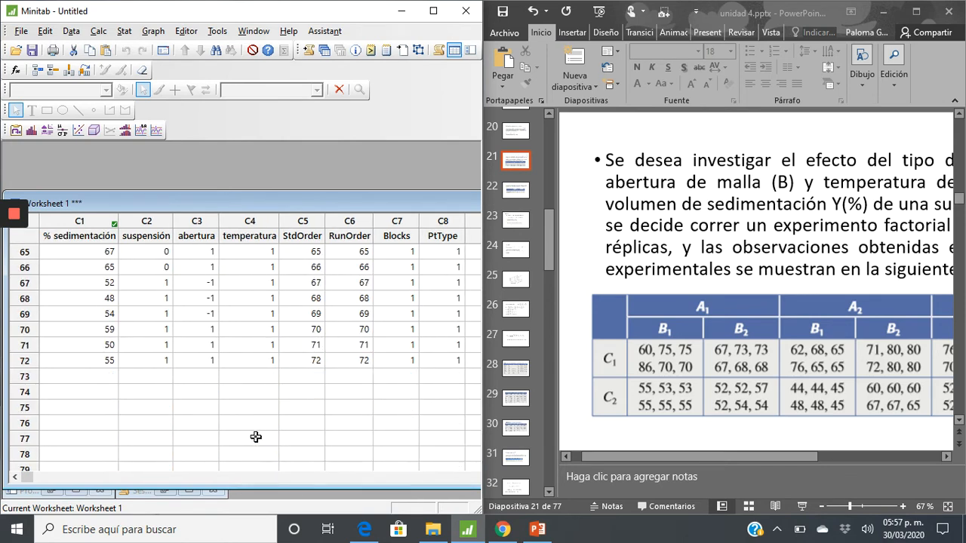
scroll(256, 437, "up", 20)
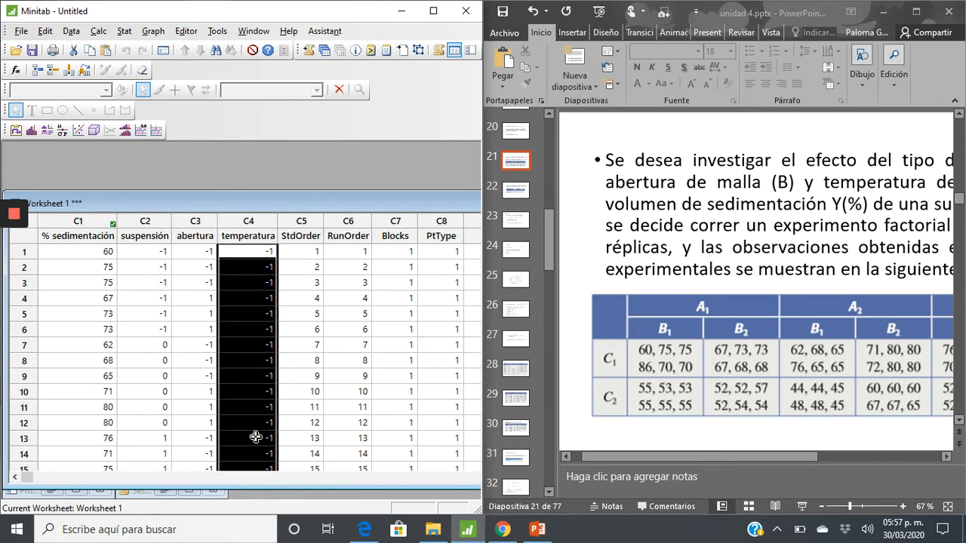
Delete the StdOrder, RunOrder, Blocks and PtType columns, C5 to C8, from the worksheet
left_click(300, 237)
left_click_drag(324, 243, 457, 316)
key("Delete")
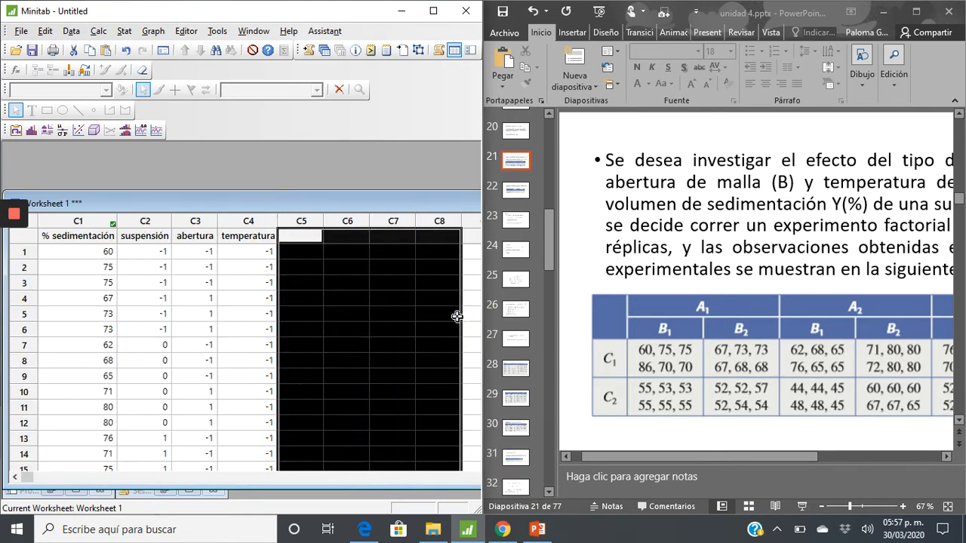
left_click(361, 311)
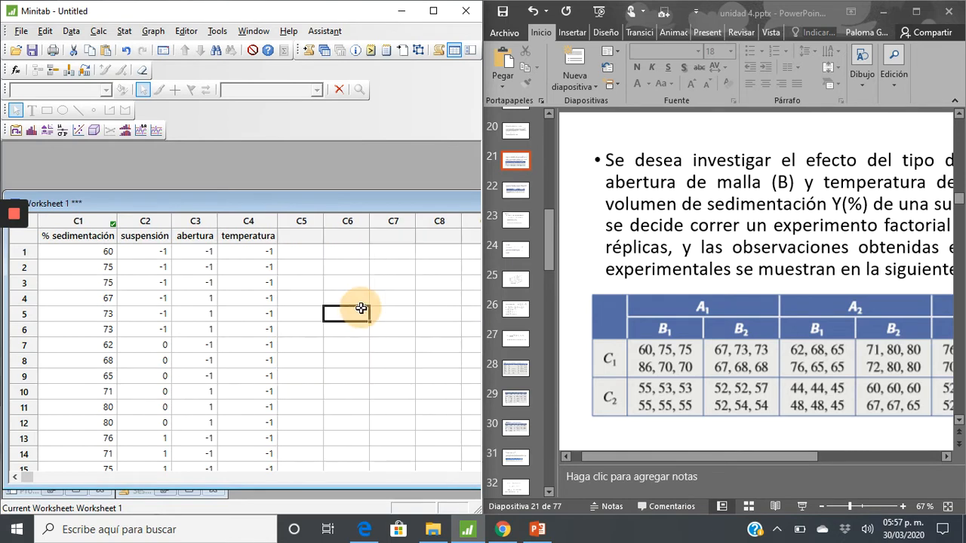
Define a custom general full factorial design with suspensión, abertura and temperatura as the factors
left_click(123, 34)
mouse_move(159, 94)
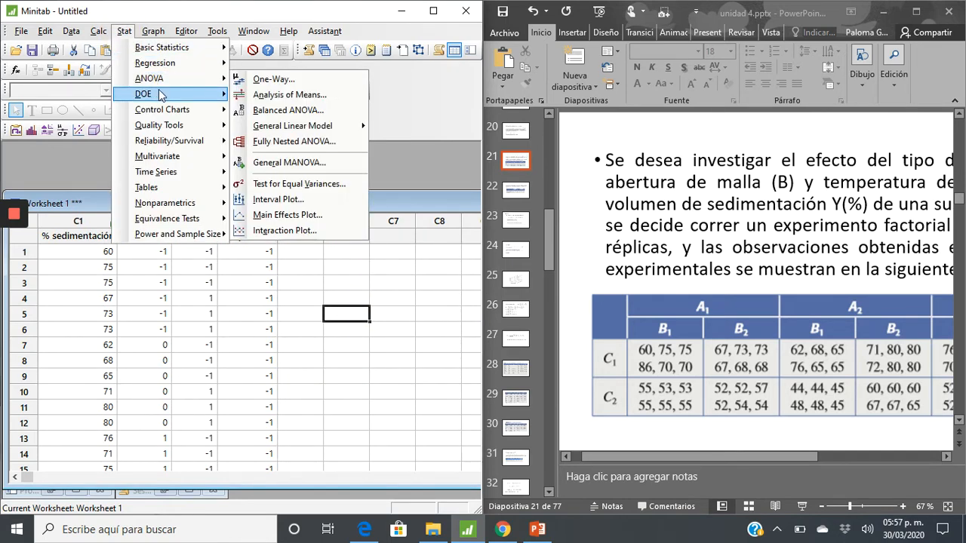
mouse_move(272, 95)
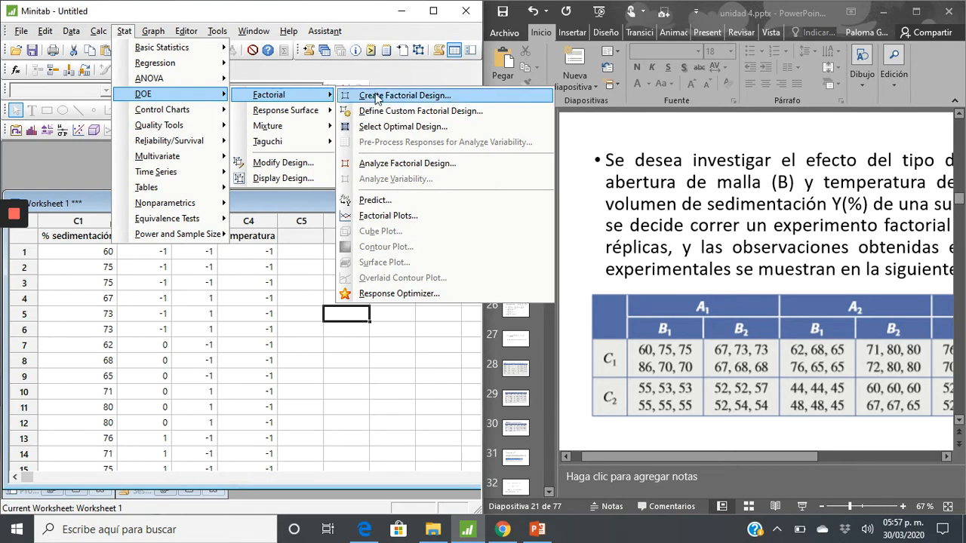
left_click(405, 111)
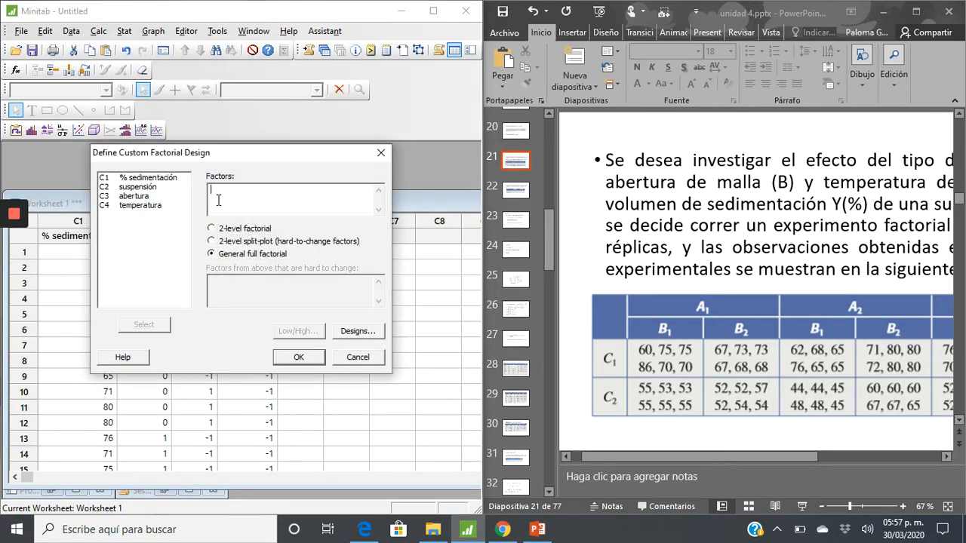
left_click_drag(136, 190, 136, 208)
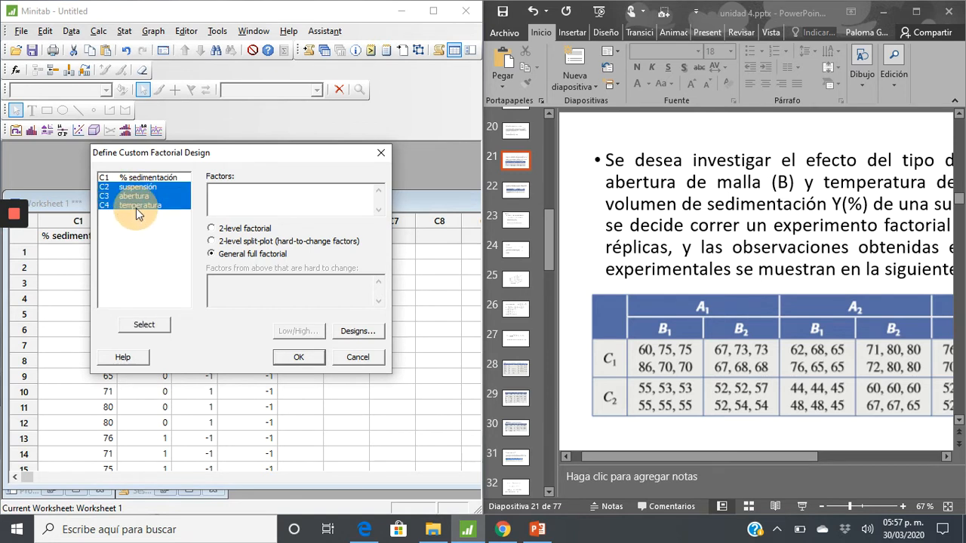
left_click(157, 329)
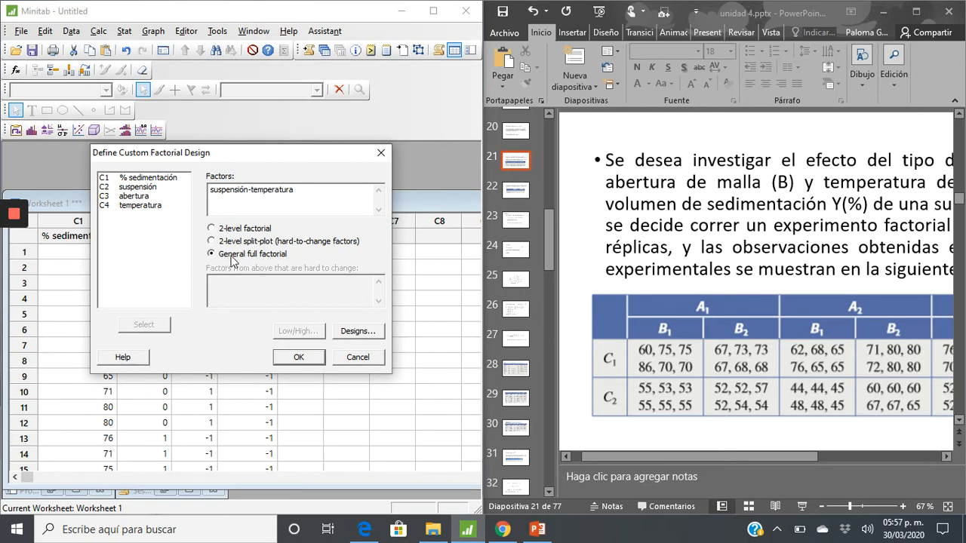
left_click(300, 357)
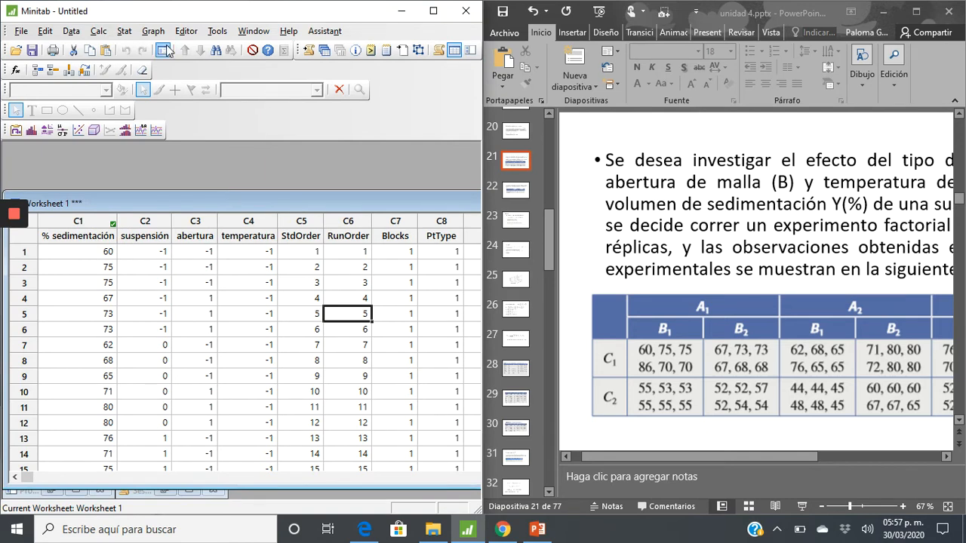
Analyze the factorial design with % sedimentación as the response
left_click(132, 36)
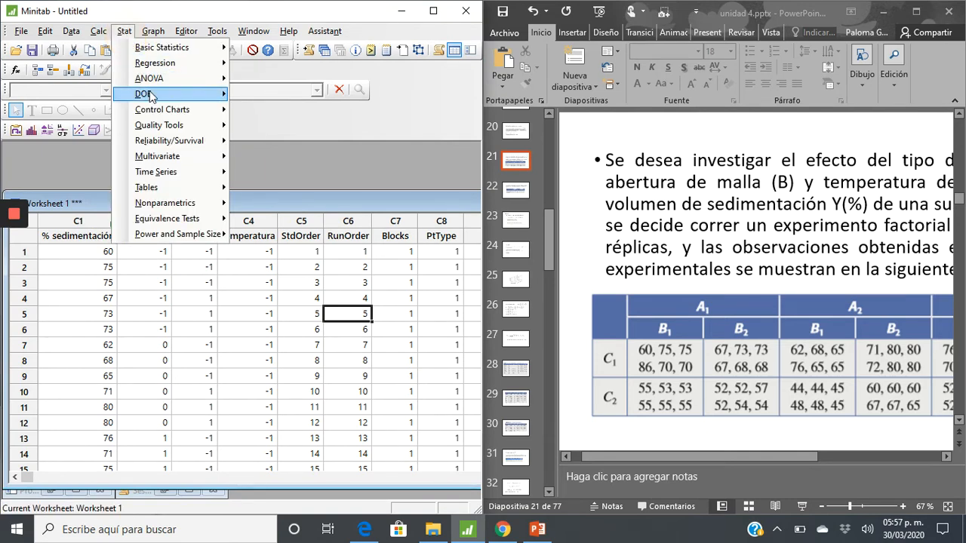
mouse_move(152, 95)
mouse_move(269, 95)
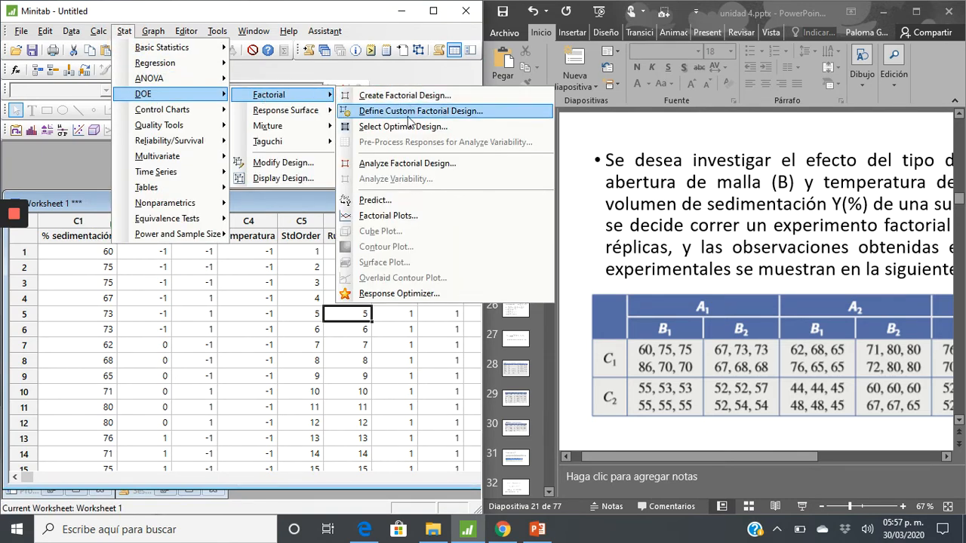
left_click(417, 163)
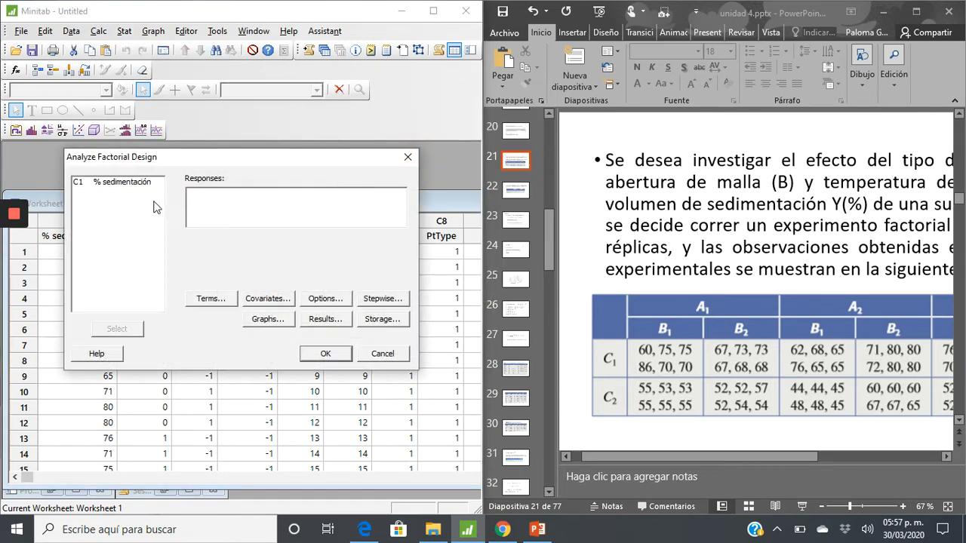
double_click(134, 188)
left_click(326, 354)
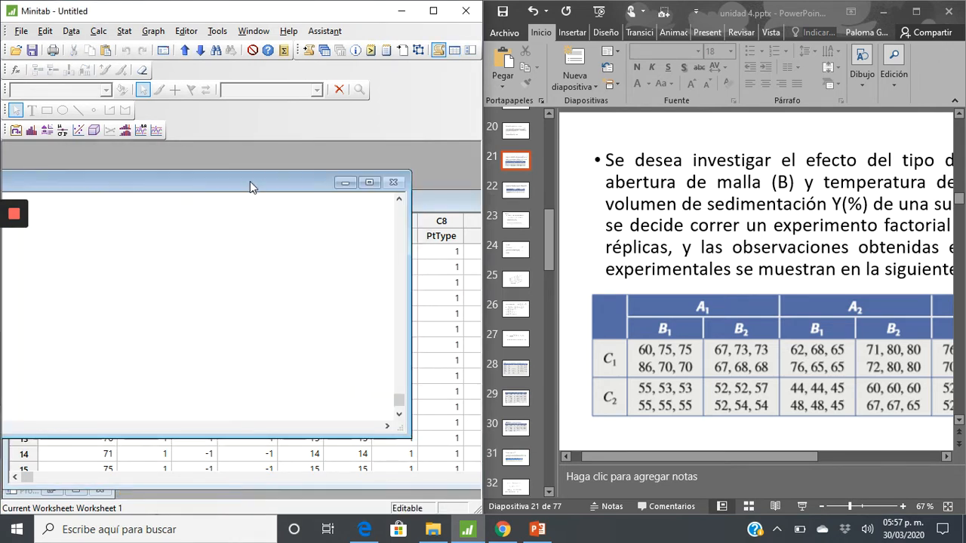
Maximize the Minitab window and reposition the Session window so its full width is in view
left_click_drag(245, 180, 480, 189)
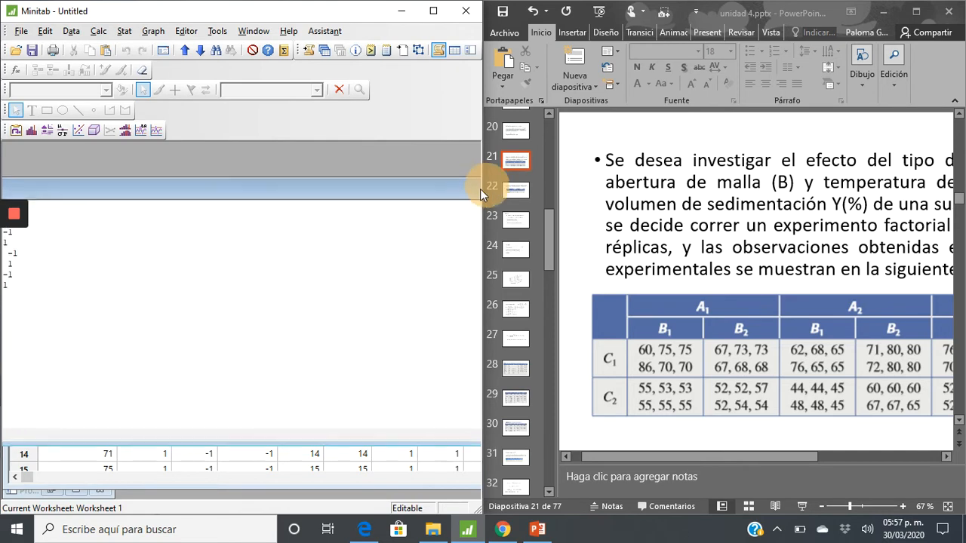
left_click(439, 4)
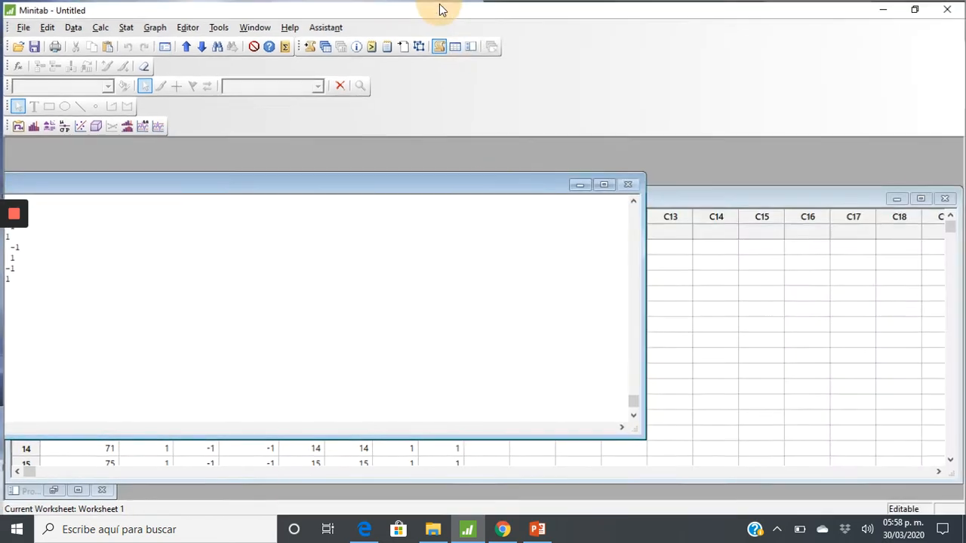
left_click_drag(350, 190, 674, 172)
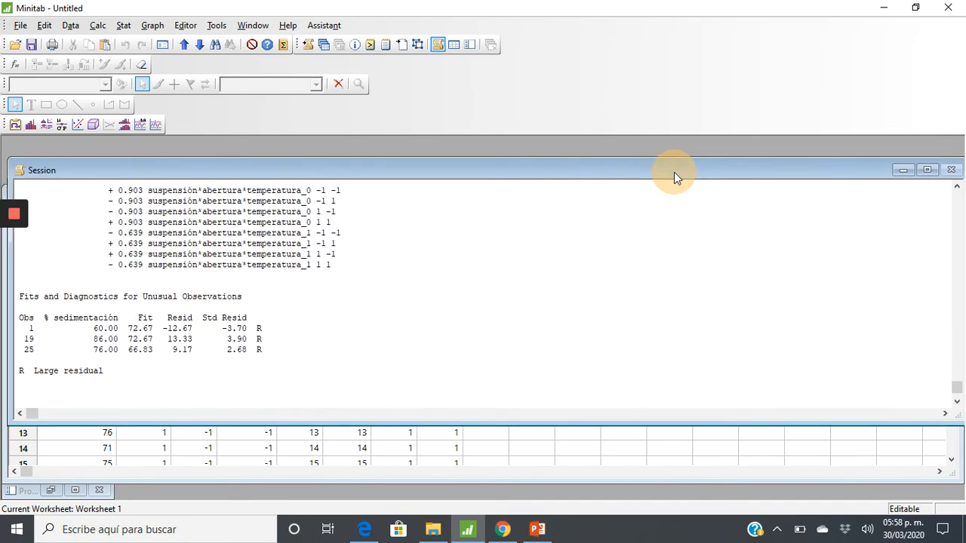
Examine the factor information and the Analysis of Variance table of the latest General Factorial Regression output
left_click(337, 386)
scroll(338, 386, "up", 3)
scroll(337, 386, "up", 15)
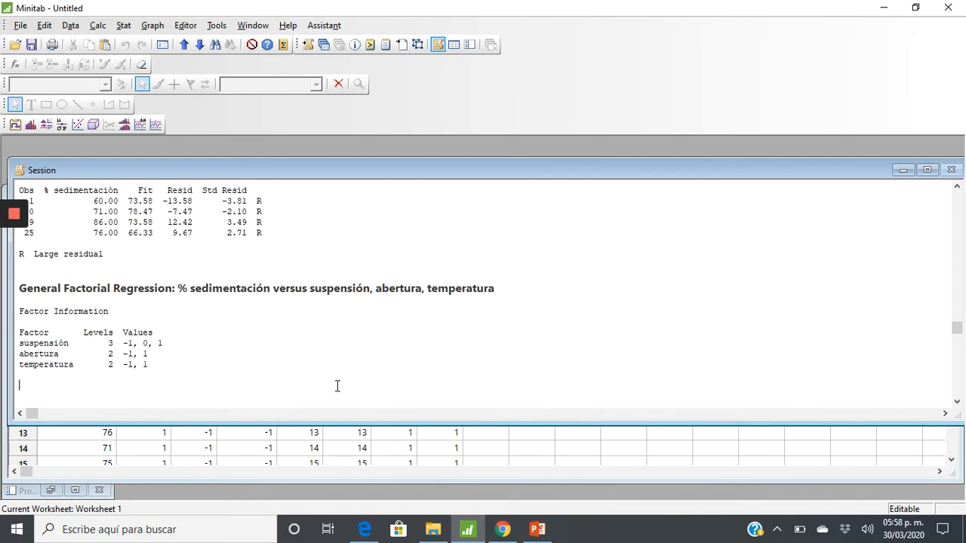
left_click(286, 356)
scroll(286, 357, "down", 5)
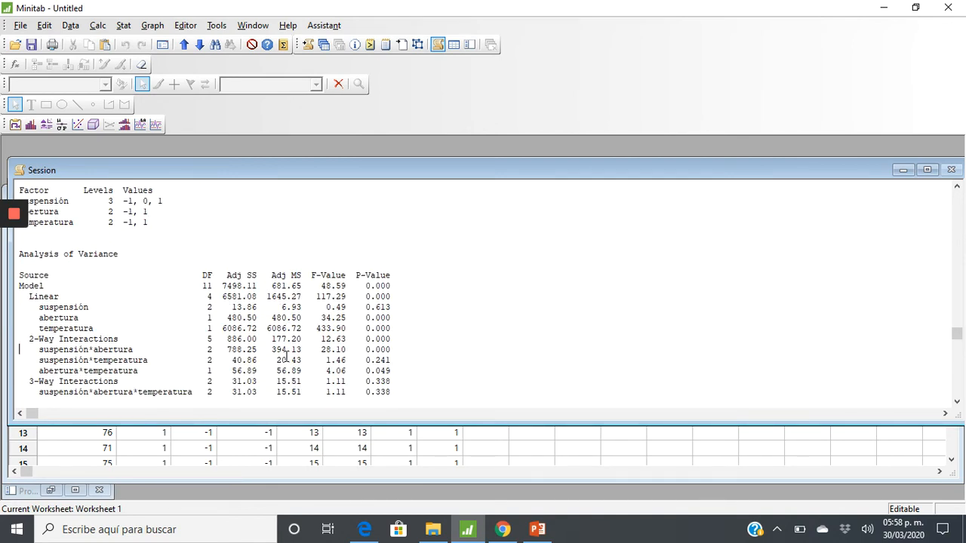
scroll(286, 357, "down", 3)
scroll(286, 357, "up", 2)
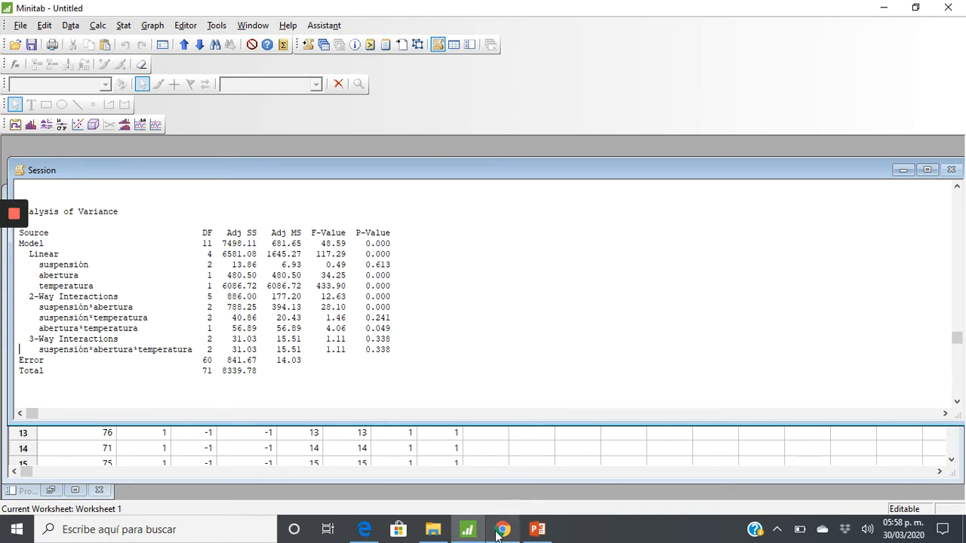
Switch to PowerPoint and show slide 23, "Modelo", to compare its hypotheses with the Analysis of Variance table
left_click(536, 530)
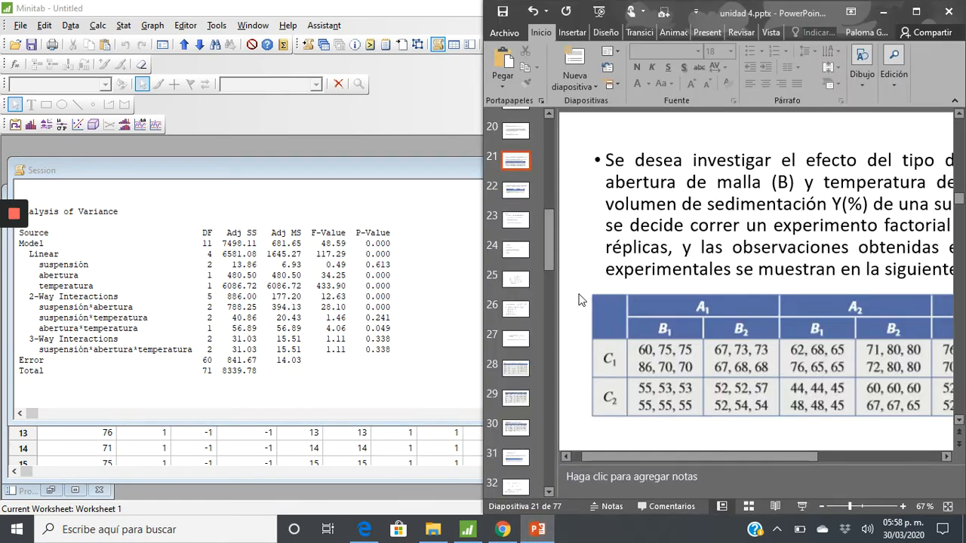
key("Down")
key("Down")
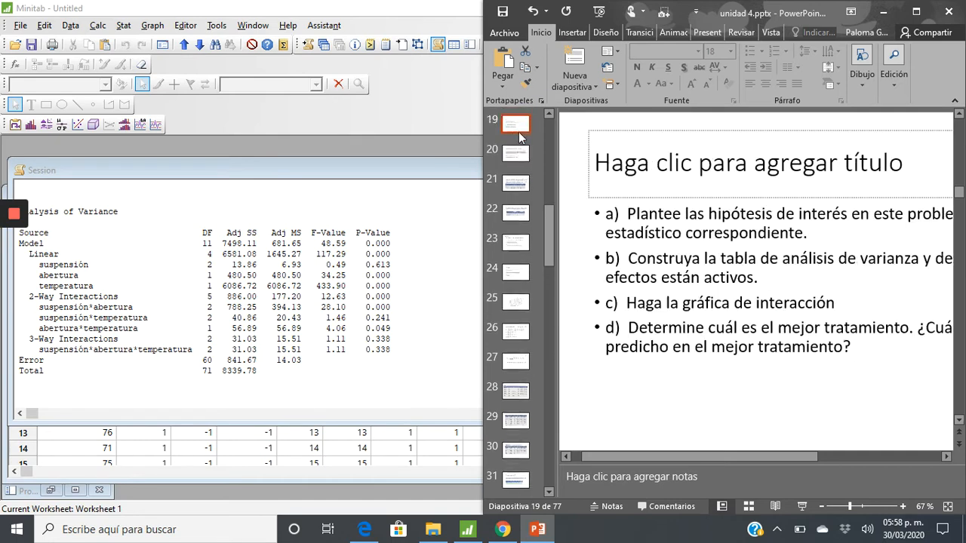
key("Down")
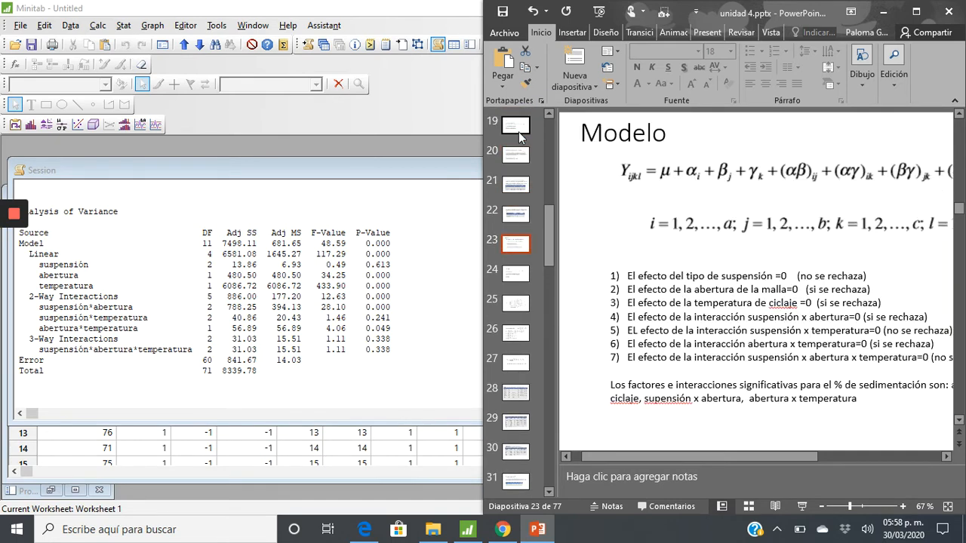
scroll(738, 312, "right", 2)
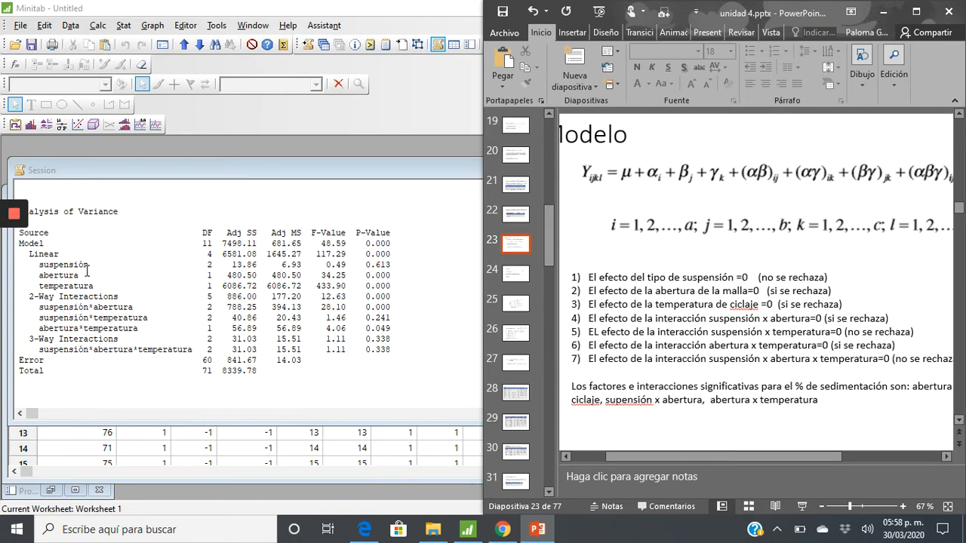
Highlight the suspensión row, then the abertura and temperatura rows of the Analysis of Variance table, comparing each with hypotheses 1 to 3 on the slide
left_click_drag(40, 267, 393, 266)
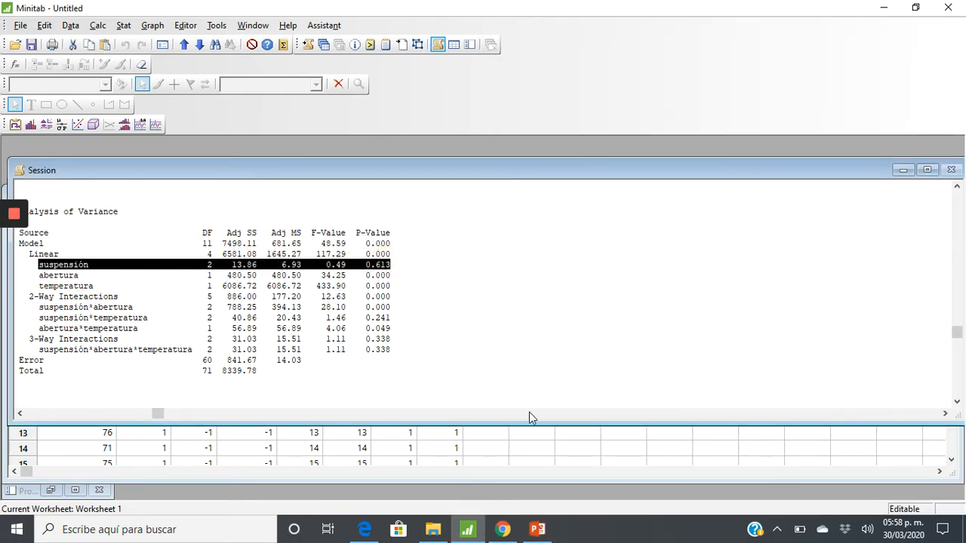
left_click(536, 529)
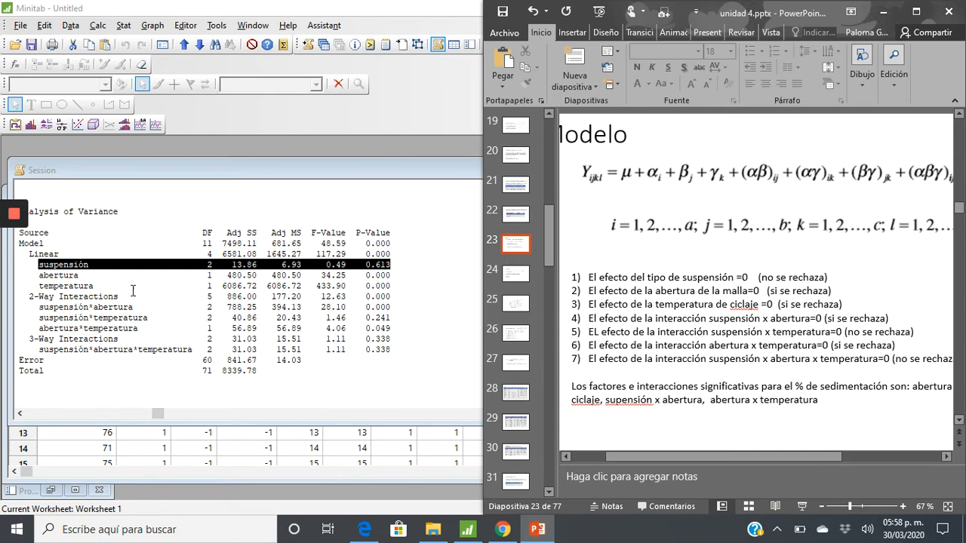
left_click_drag(41, 275, 393, 285)
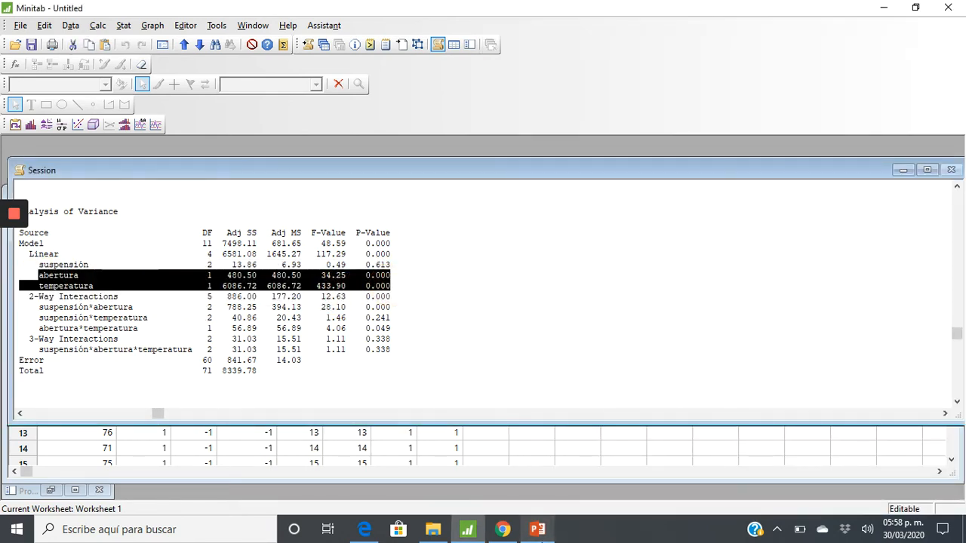
left_click(538, 529)
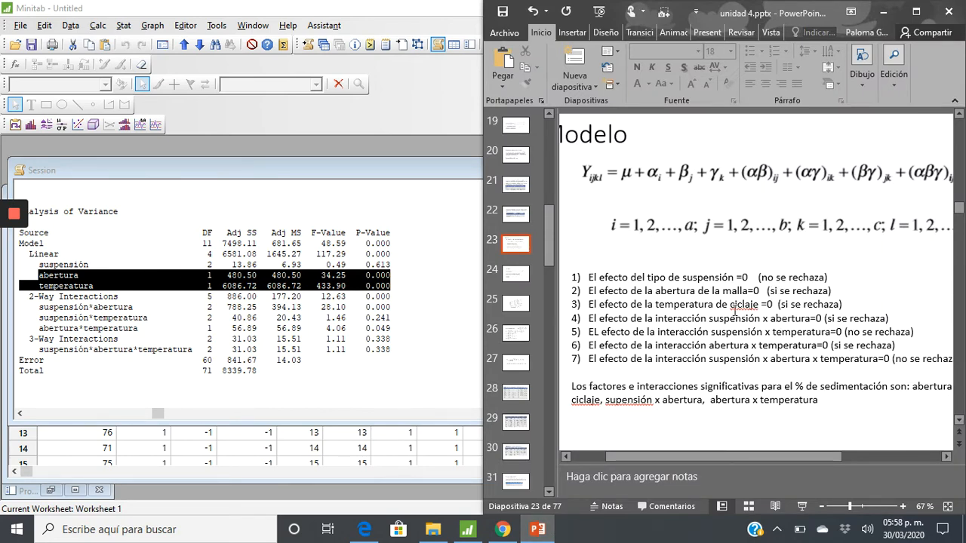
Highlight each two-way interaction row and the suspensión*abertura*temperatura row of the Analysis of Variance table, comparing them with hypotheses 4 to 7 on the slide
left_click_drag(42, 308, 391, 307)
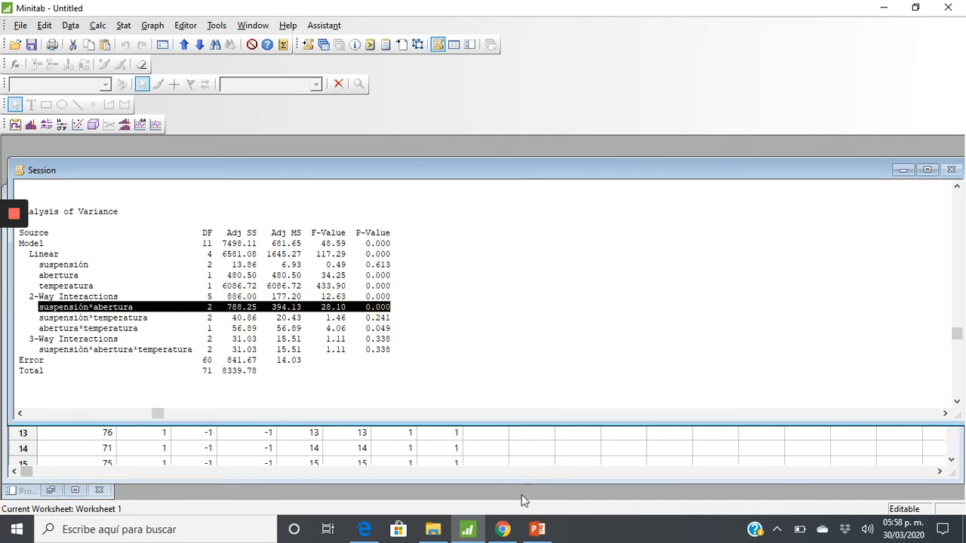
left_click(537, 528)
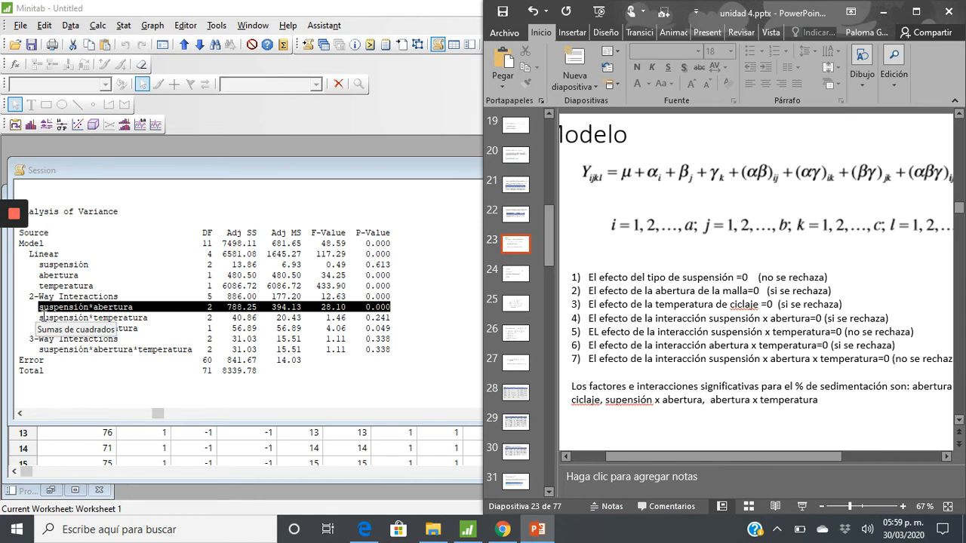
left_click_drag(39, 318, 393, 319)
left_click(537, 529)
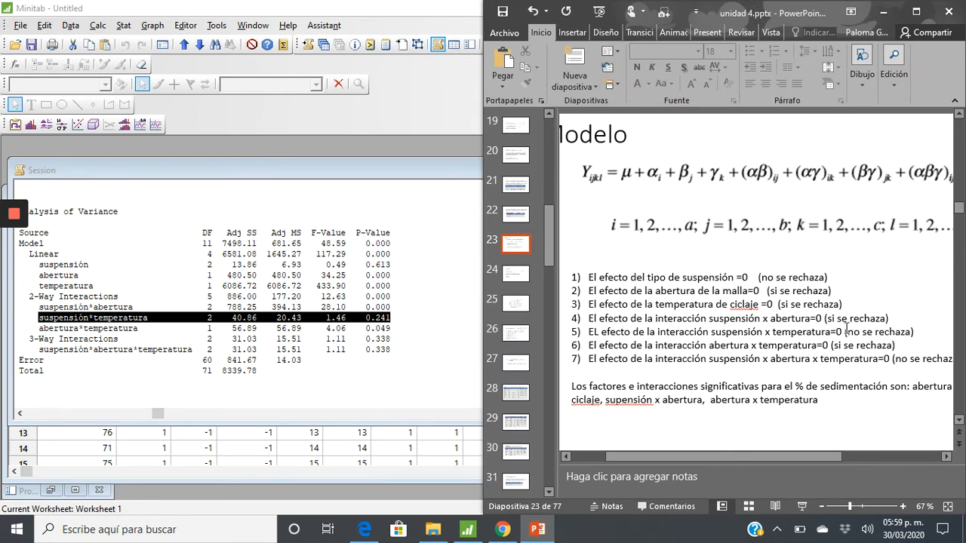
left_click_drag(39, 328, 393, 329)
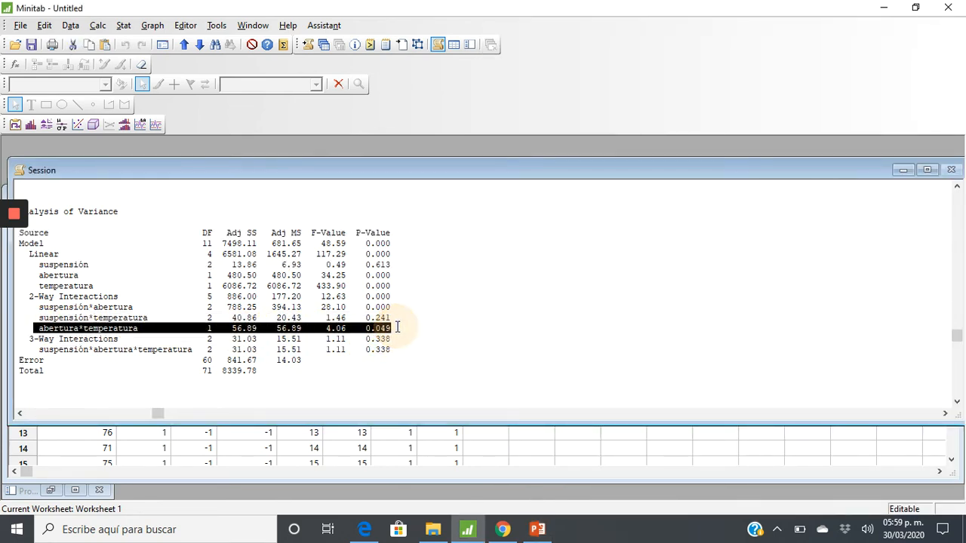
left_click(538, 529)
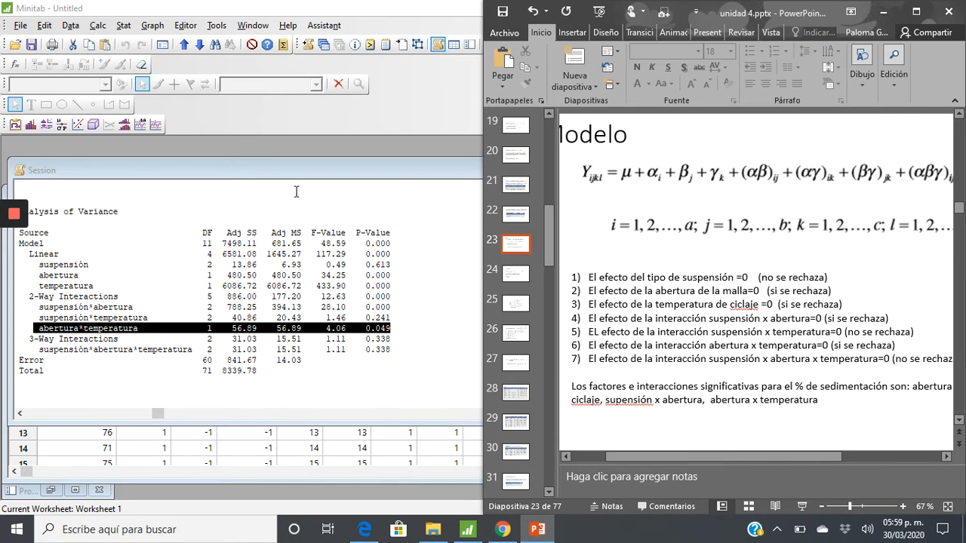
left_click_drag(41, 351, 391, 350)
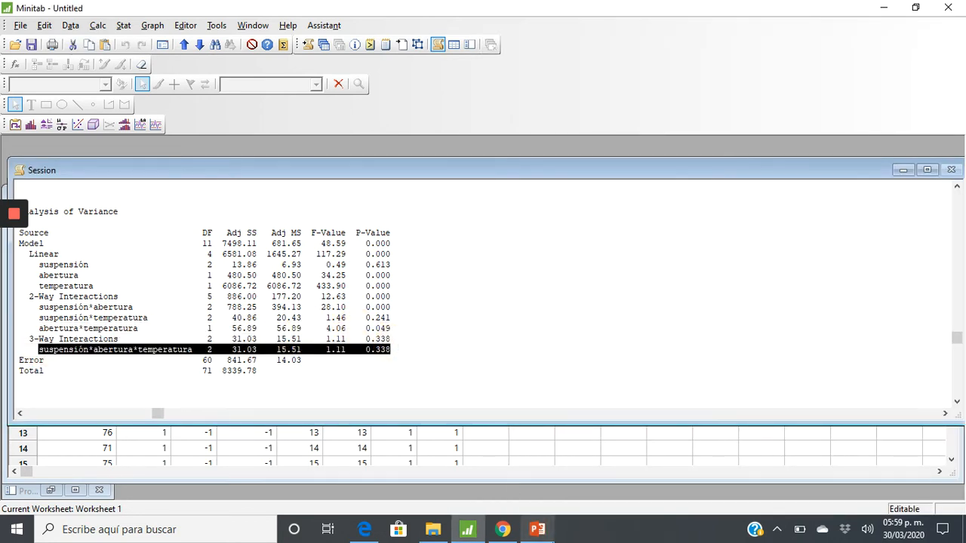
left_click(537, 529)
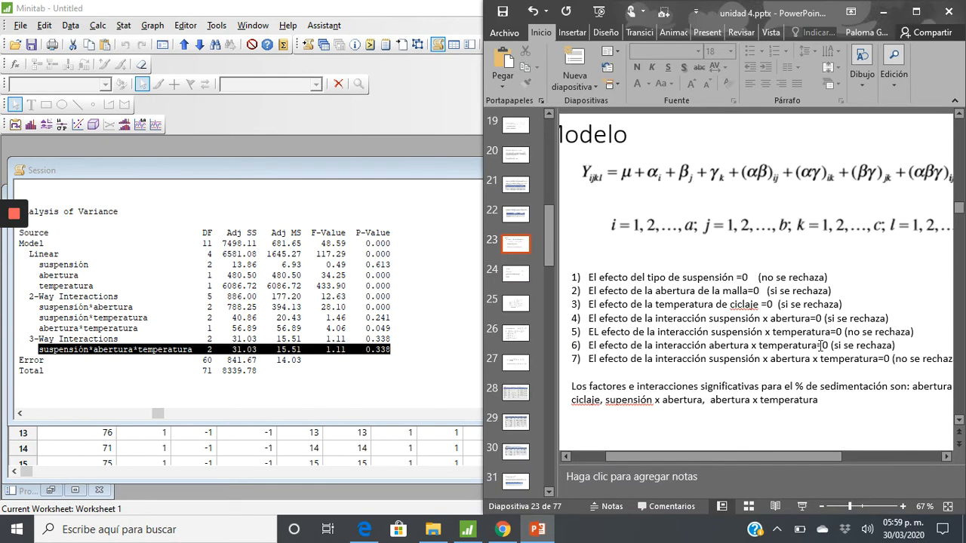
Maximize the PowerPoint window and show slide 24, "Prioridad", to read the order for eliminating non-significant terms
left_click(915, 11)
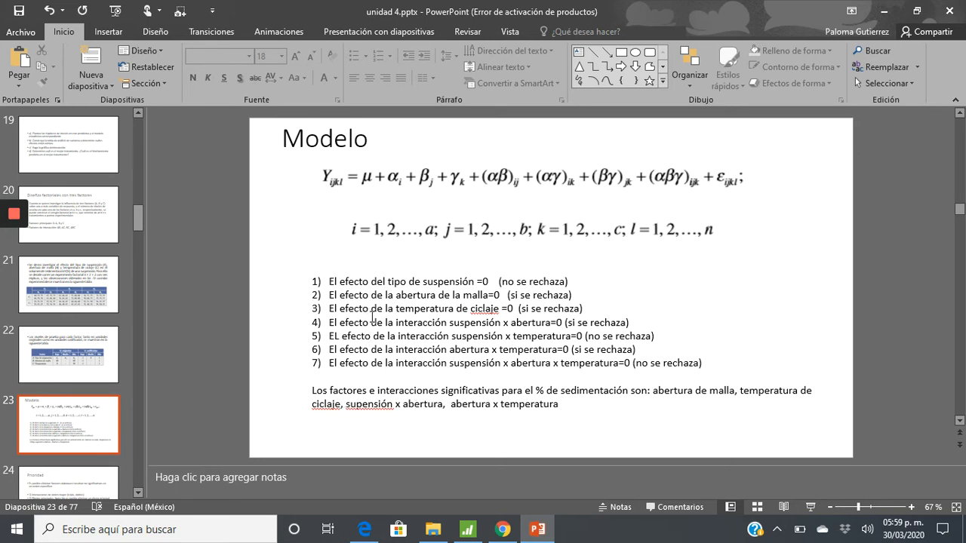
left_click(72, 487)
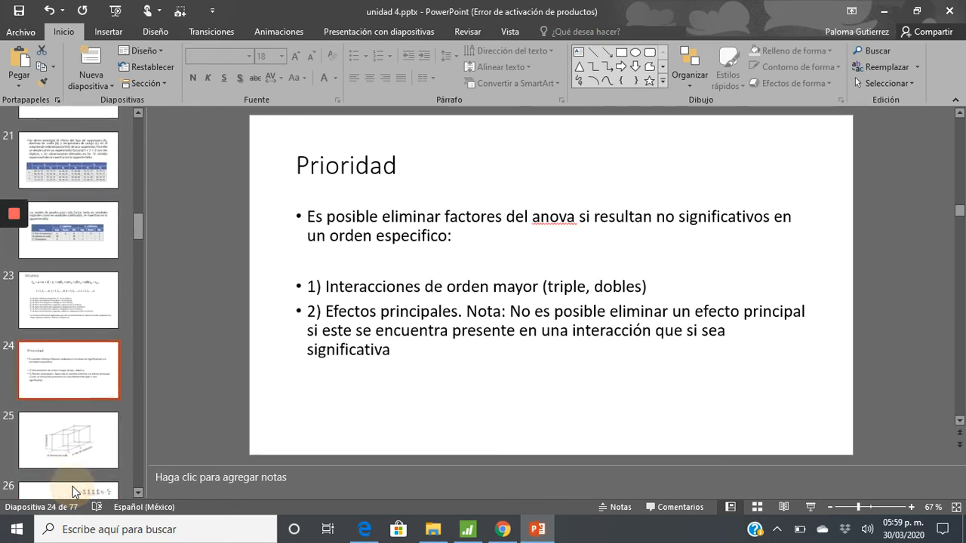